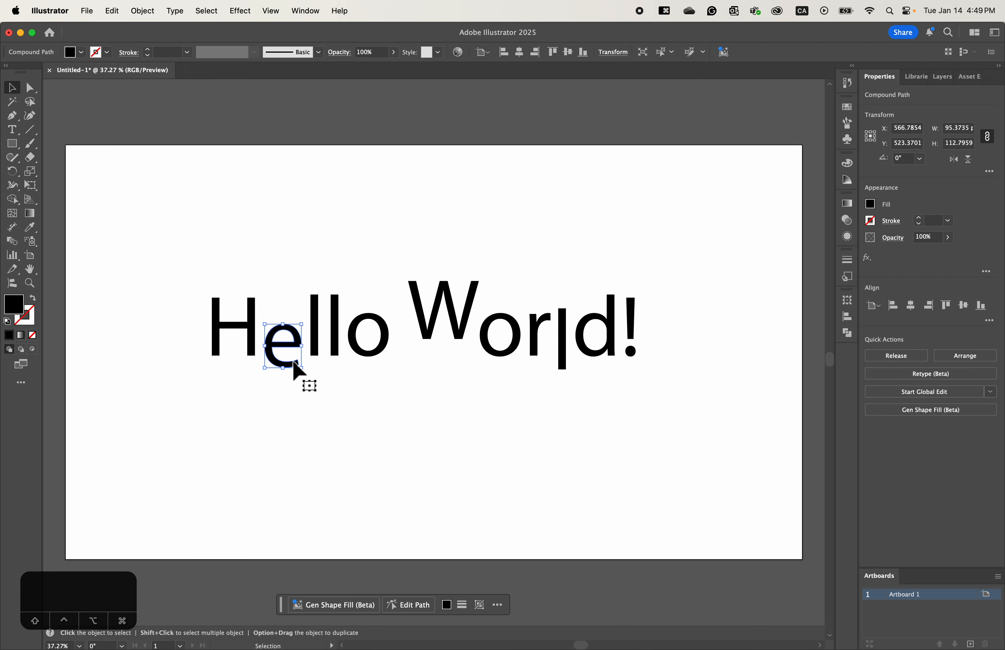
- Raise the dropped letter e in "Hello" by eye until it sits close to the baseline of its neighbouring letters
left_click(437, 297)
left_click(563, 363)
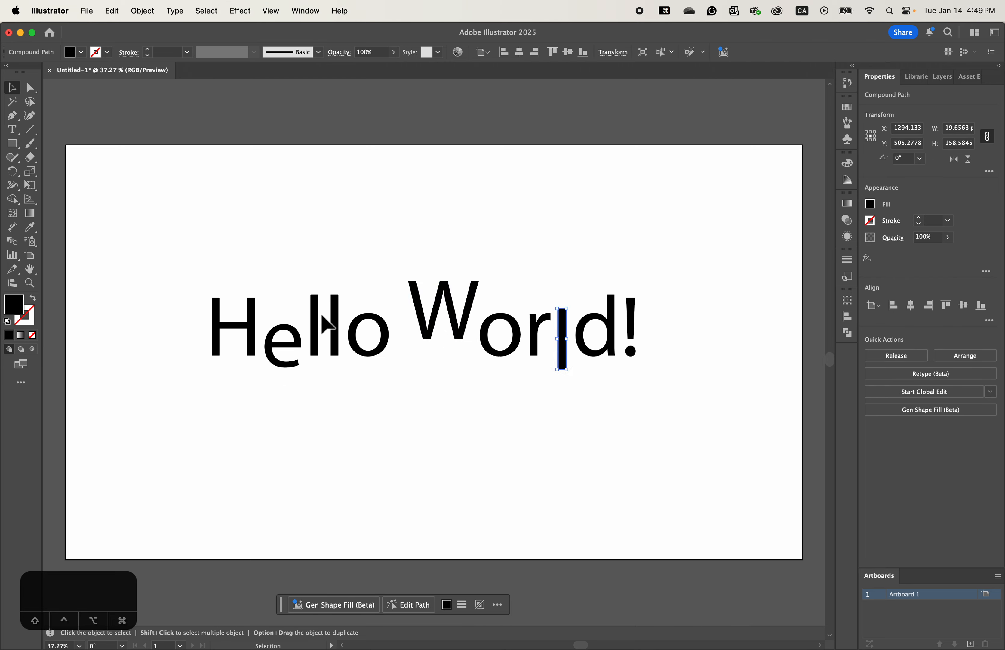
left_click(271, 344)
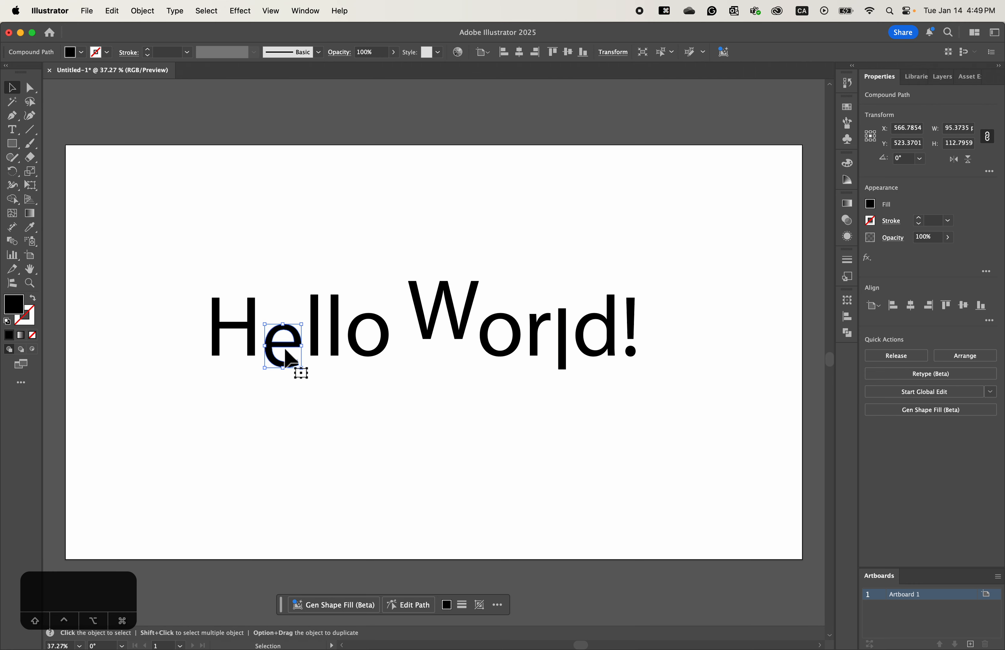
mouse_move(291, 349)
left_mouse_down()
mouse_move(294, 328)
mouse_move(287, 352)
mouse_move(287, 336)
left_mouse_up()
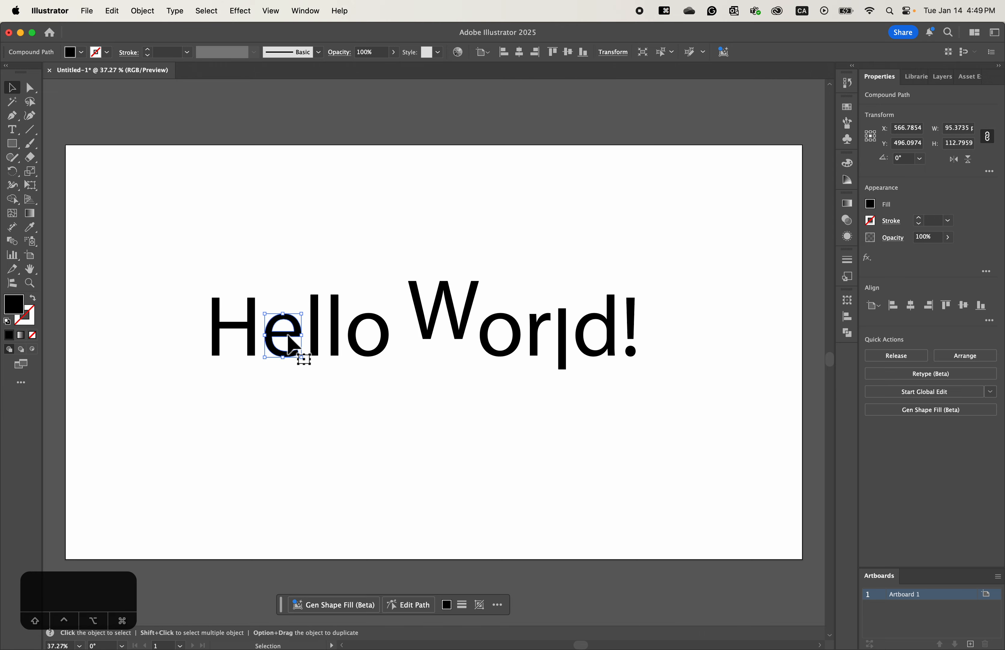
- Turn on Smart Guides and fine-tune the letter e vertically so it lines up with the baseline of "Hello"
left_click(278, 12)
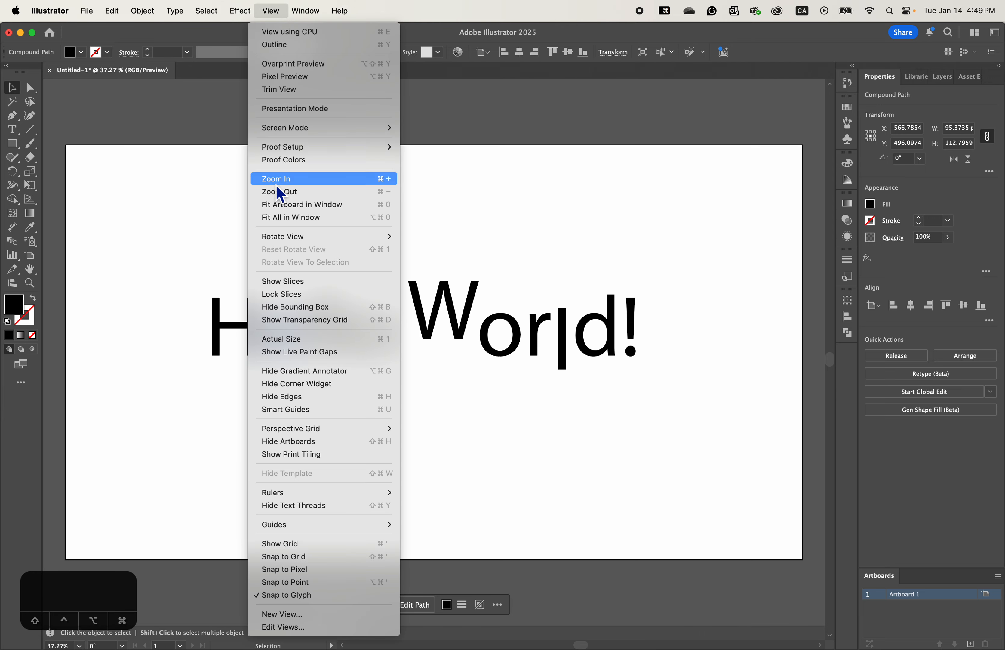
left_click(289, 414)
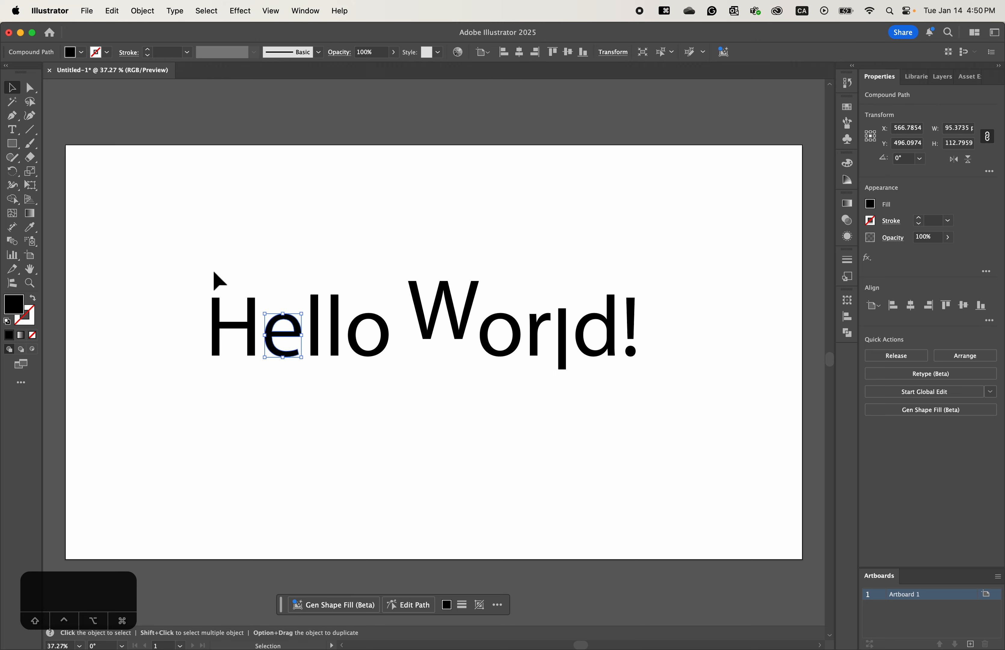
left_click(289, 339)
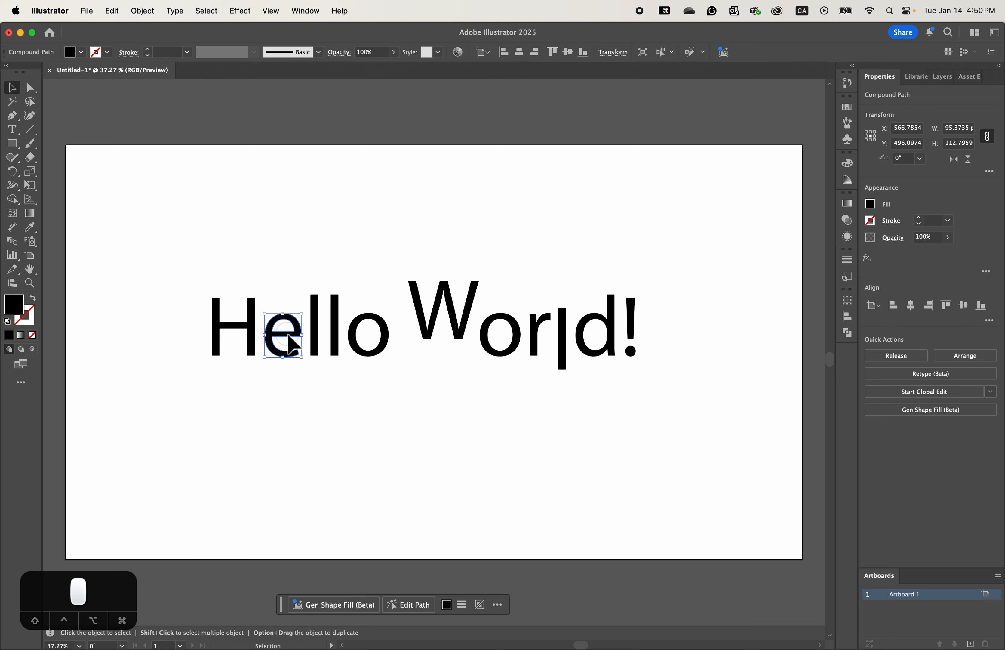
mouse_move(288, 338)
left_mouse_down()
mouse_move(288, 348)
mouse_move(288, 330)
mouse_move(288, 358)
mouse_move(288, 308)
mouse_move(289, 348)
mouse_move(289, 335)
left_mouse_up()
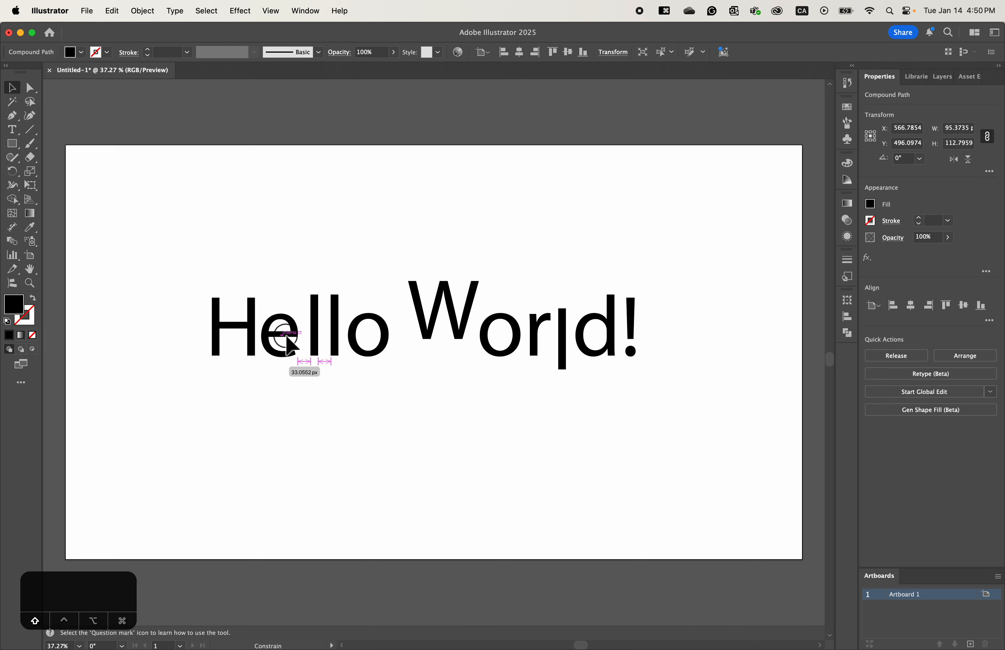
mouse_move(288, 337)
left_mouse_down()
mouse_move(287, 393)
mouse_move(284, 336)
left_mouse_up()
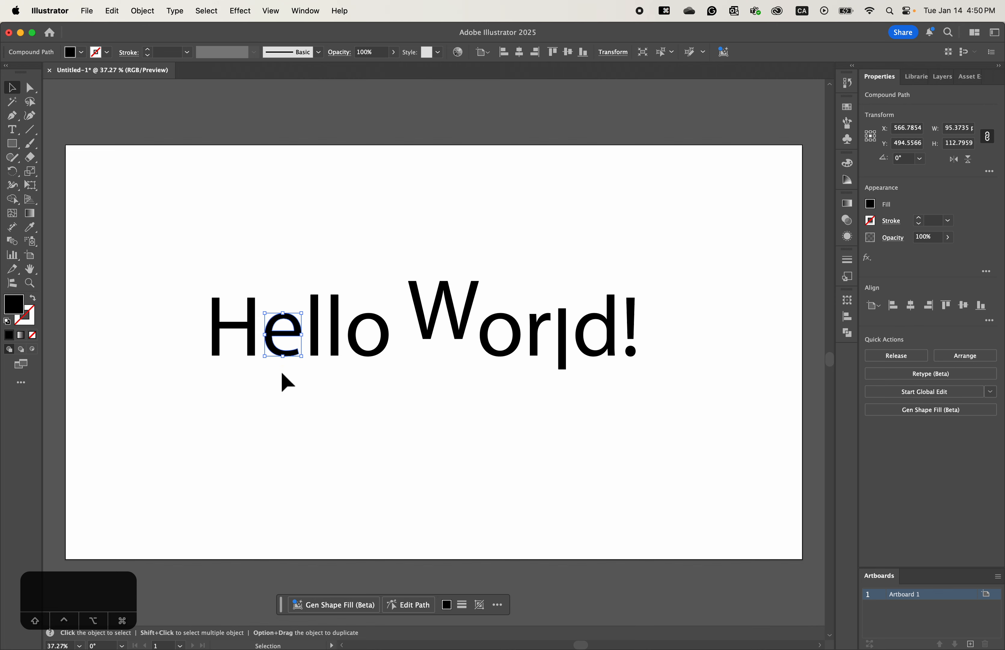
left_click(341, 237)
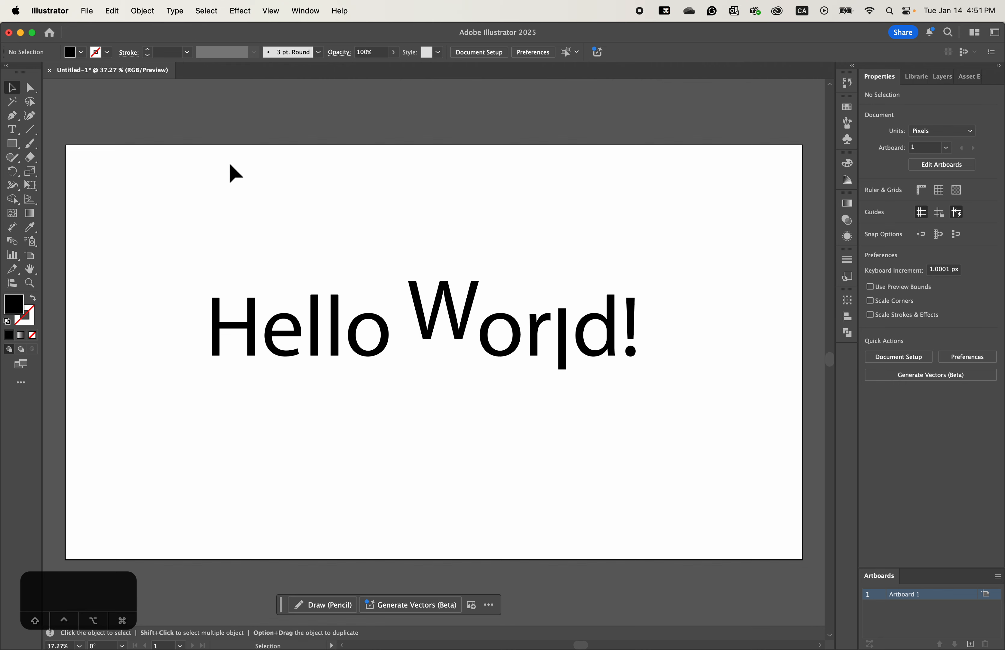
- Show the rulers around the document
key("a")
key("super+r")
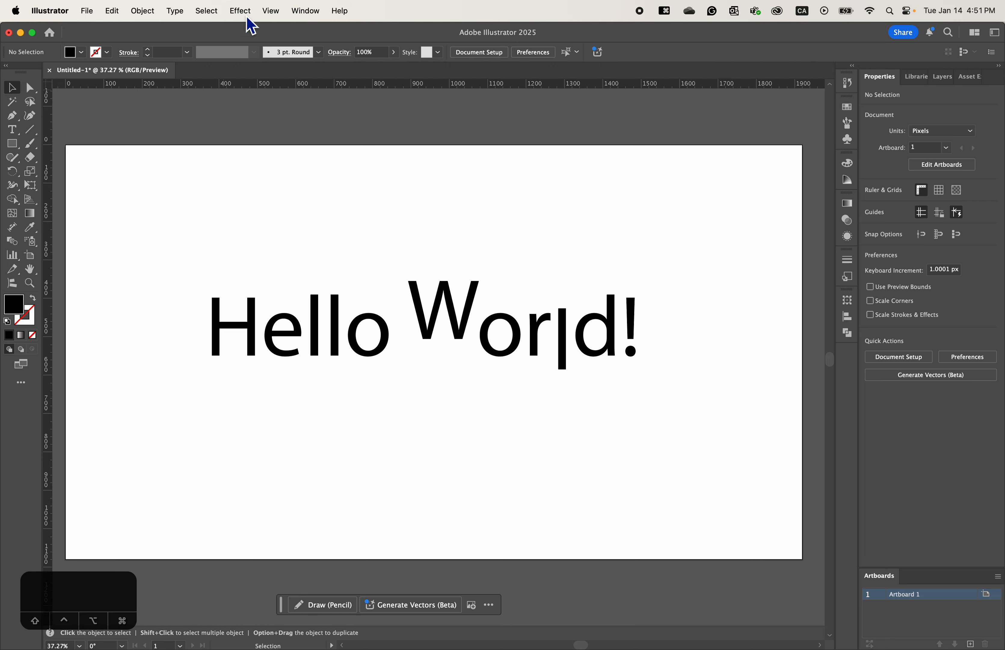
left_click(270, 11)
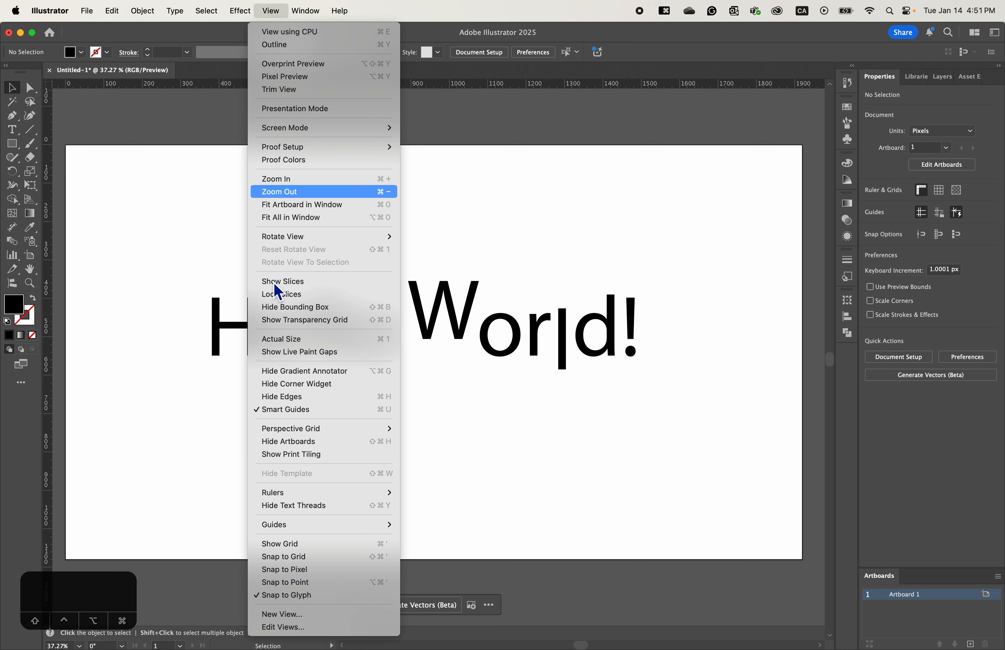
mouse_move(278, 499)
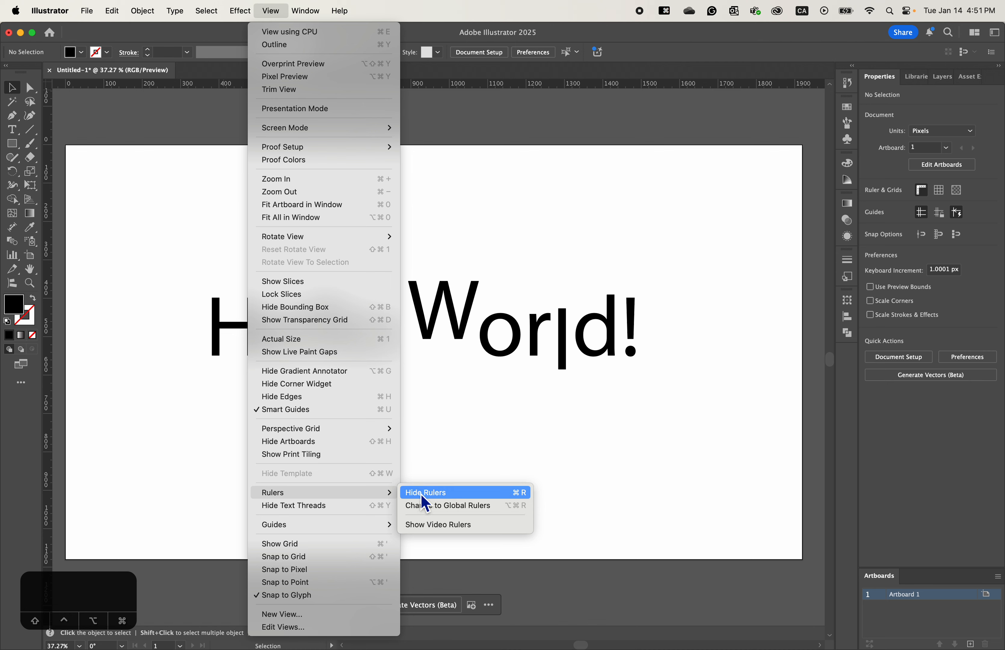
left_click(457, 454)
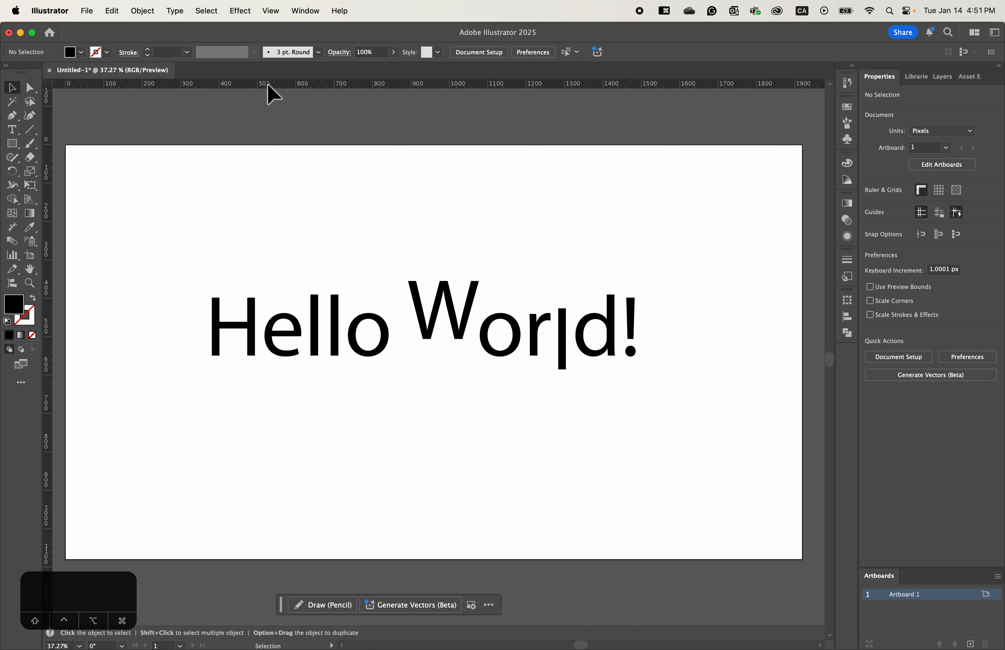
- Place a horizontal ruler guide along the baseline of "Hello" and a vertical guide at the left edge of the H
left_click_drag(278, 85, 340, 355)
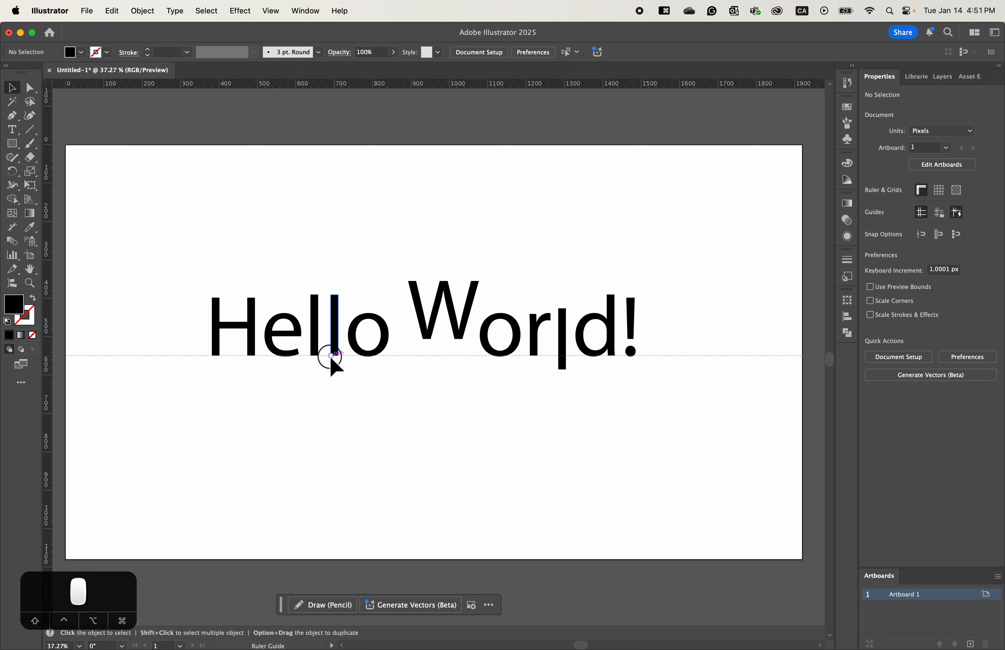
left_click_drag(330, 358, 331, 358)
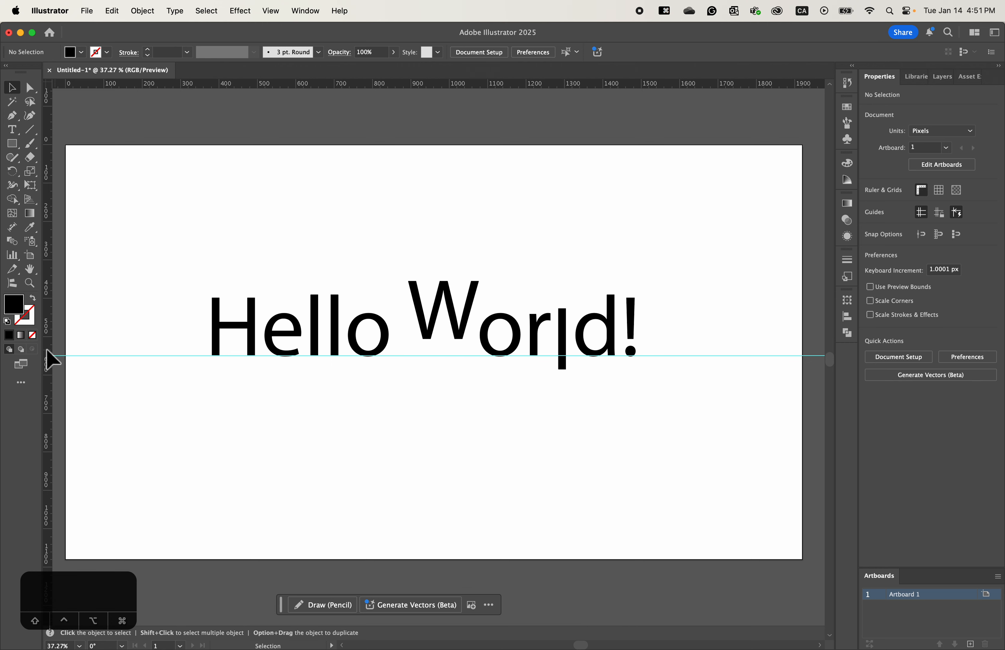
left_click_drag(50, 341, 213, 303)
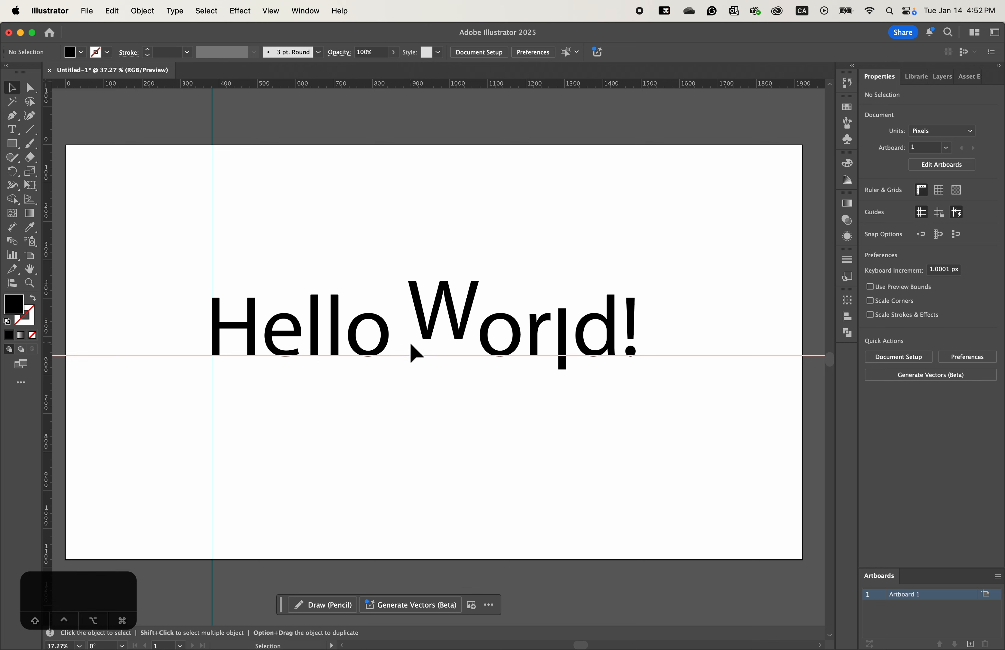
- Try to select and move the locked horizontal and vertical guides
left_click(410, 355)
left_click(413, 352)
left_click_drag(212, 252, 269, 263)
left_click(214, 225)
left_click(213, 226)
left_click(211, 241)
- Unlock the guides, reposition the vertical guide along the left edge of the H, and lock the guides again
right_click(236, 227)
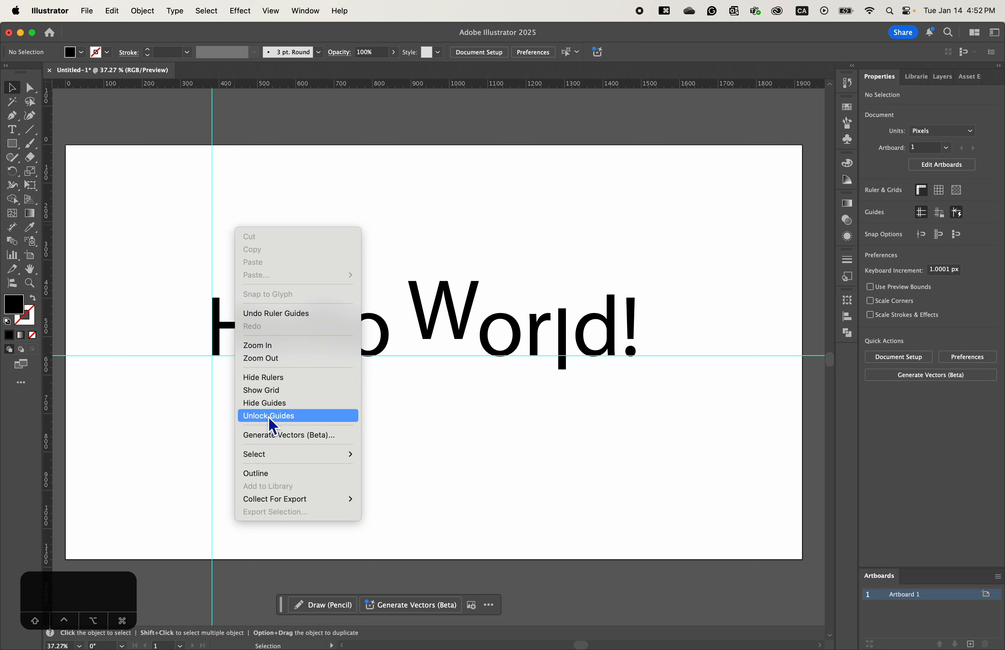
left_click(296, 418)
left_click_drag(213, 252, 213, 298)
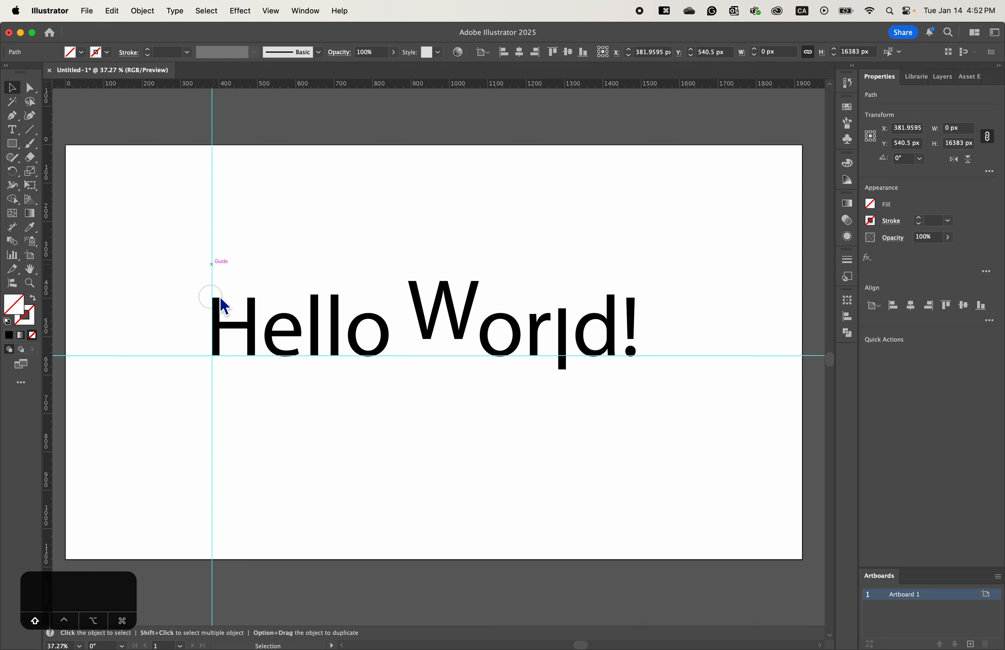
right_click(276, 240)
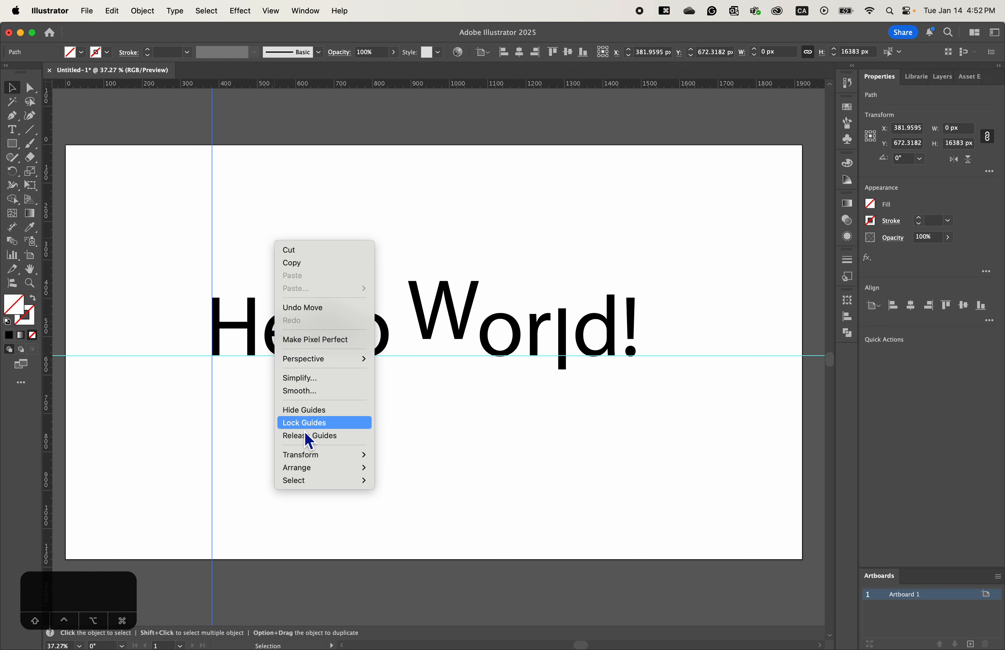
left_click(311, 424)
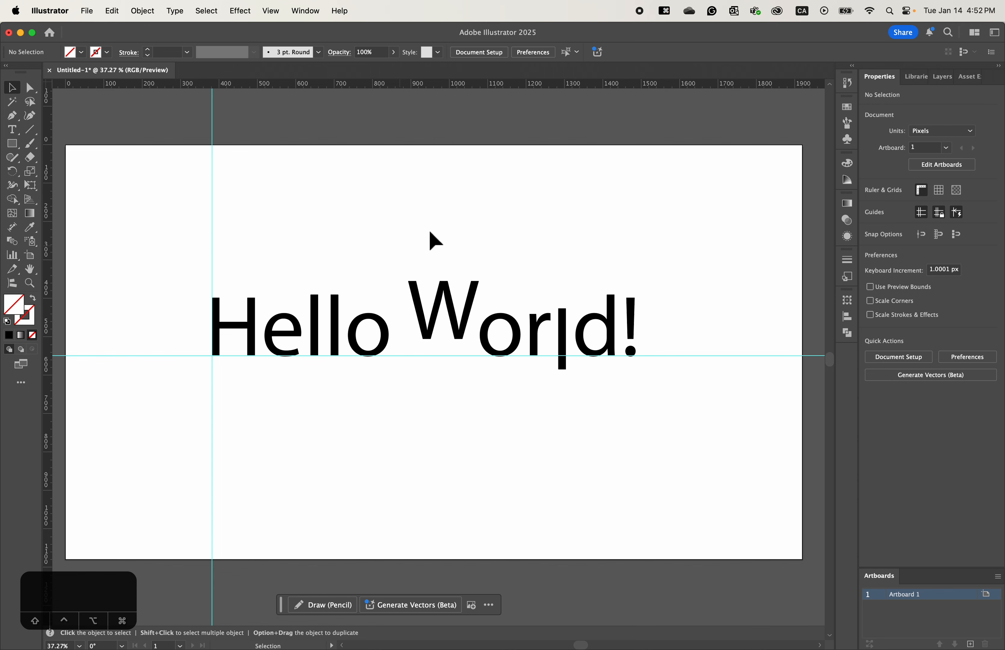
- Show the document grid behind the lettering and hide it again
left_click(274, 12)
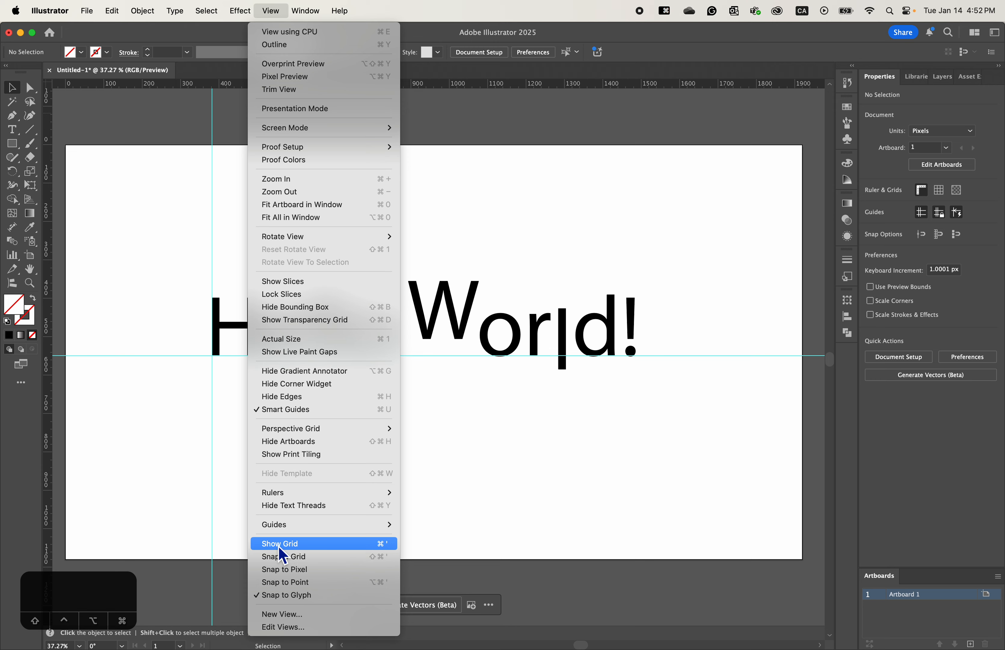
left_click(296, 543)
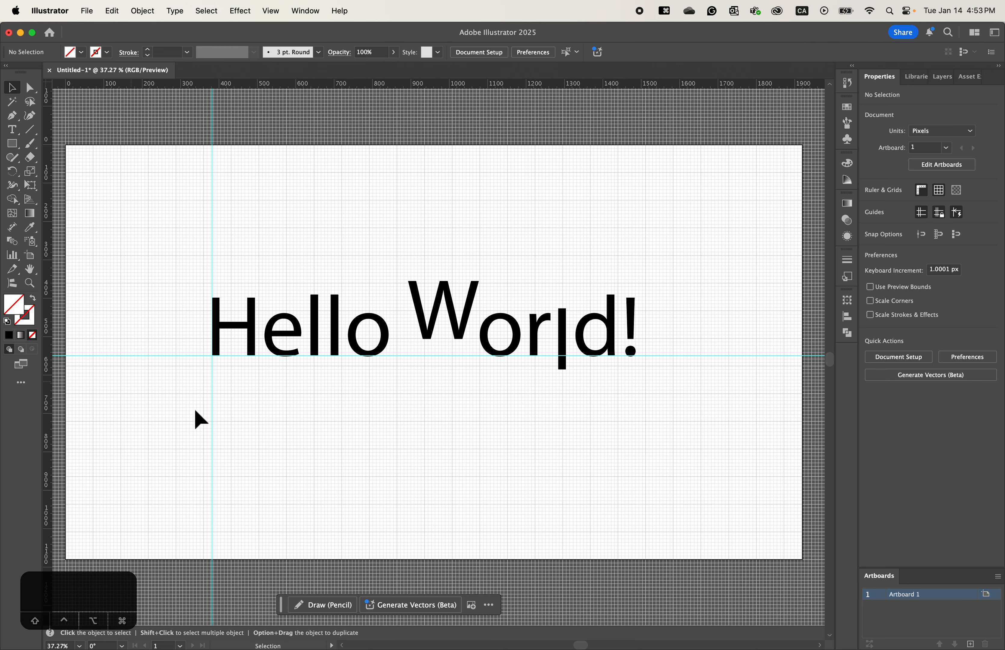
left_click(206, 10)
mouse_move(271, 11)
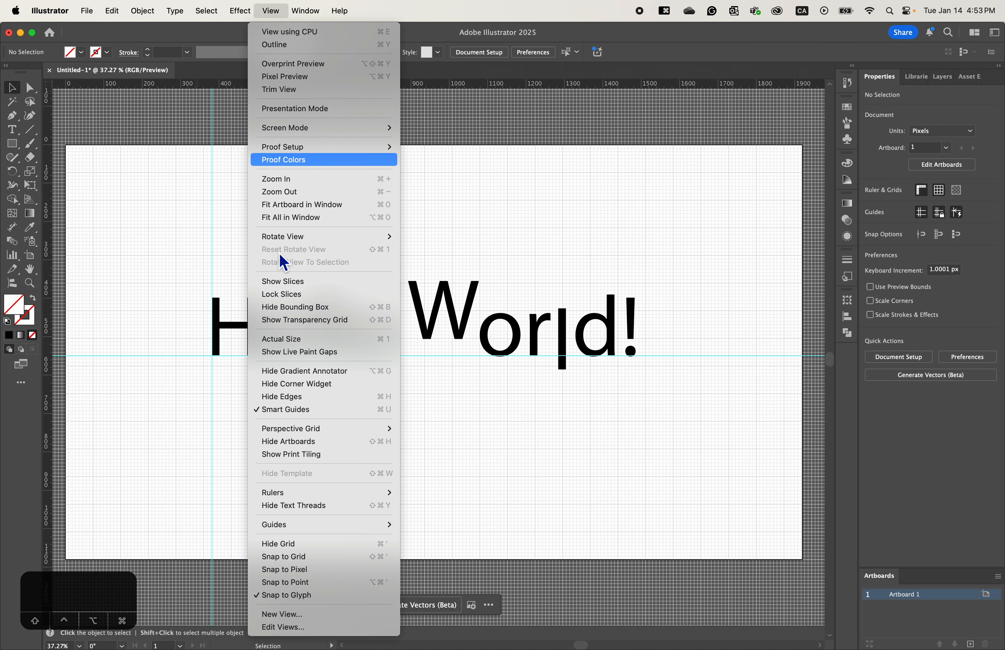
left_click(283, 545)
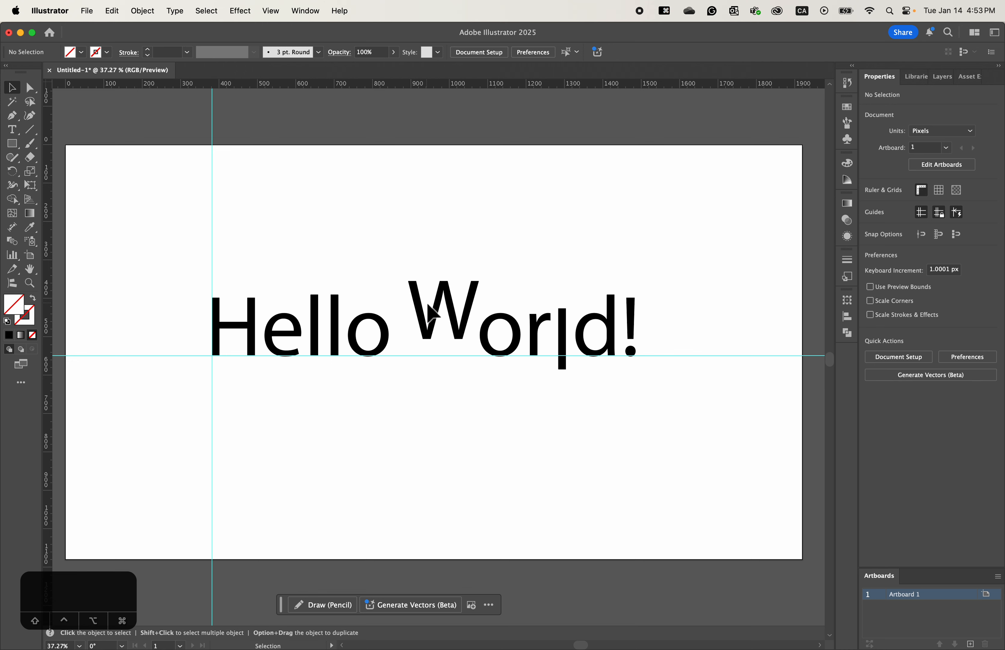
- Align the bottom of the W to the letter r, using Align to Key Object with the r as the key object
left_click(452, 307)
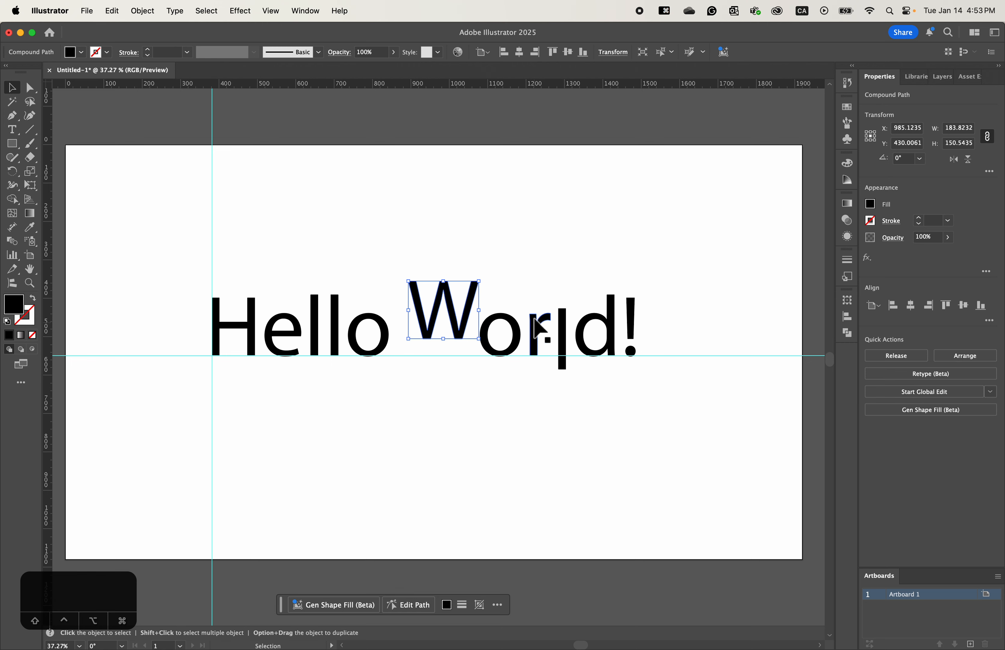
key("shift")
left_click(536, 348, "shift")
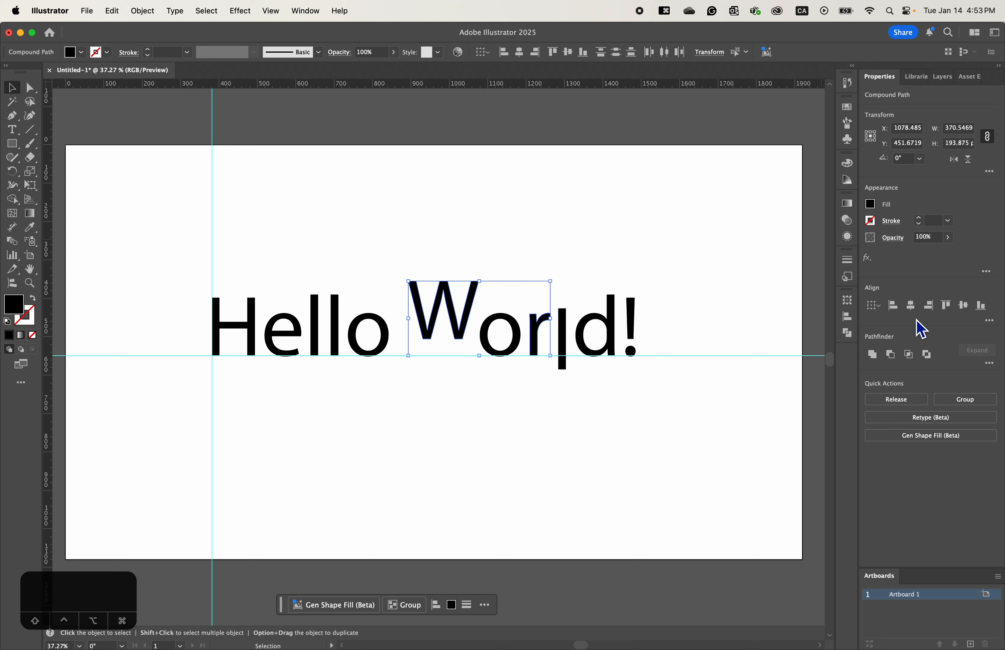
left_click(876, 307)
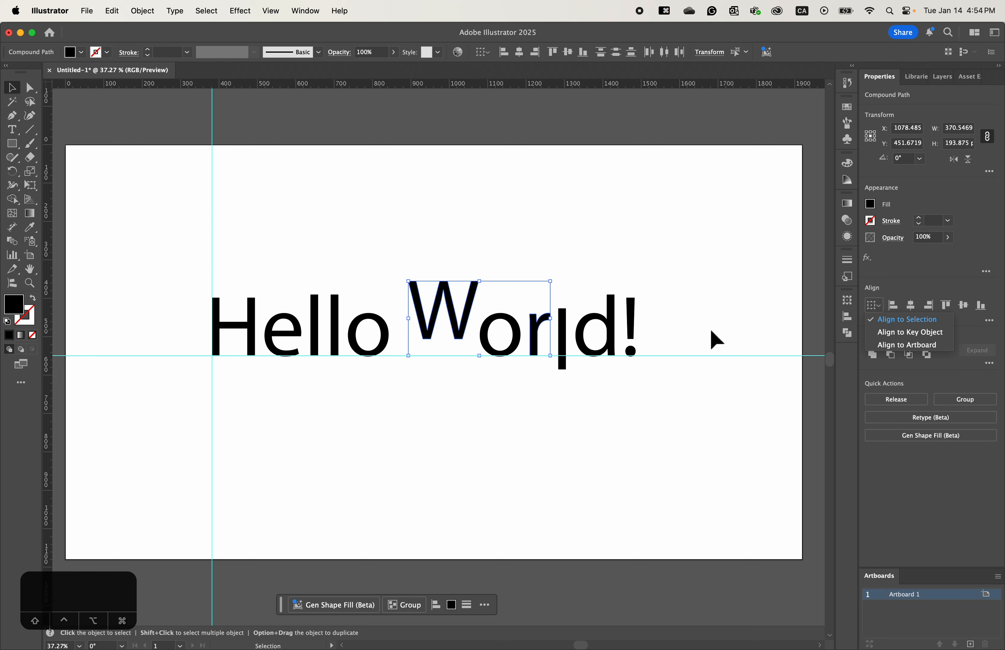
left_click(925, 332)
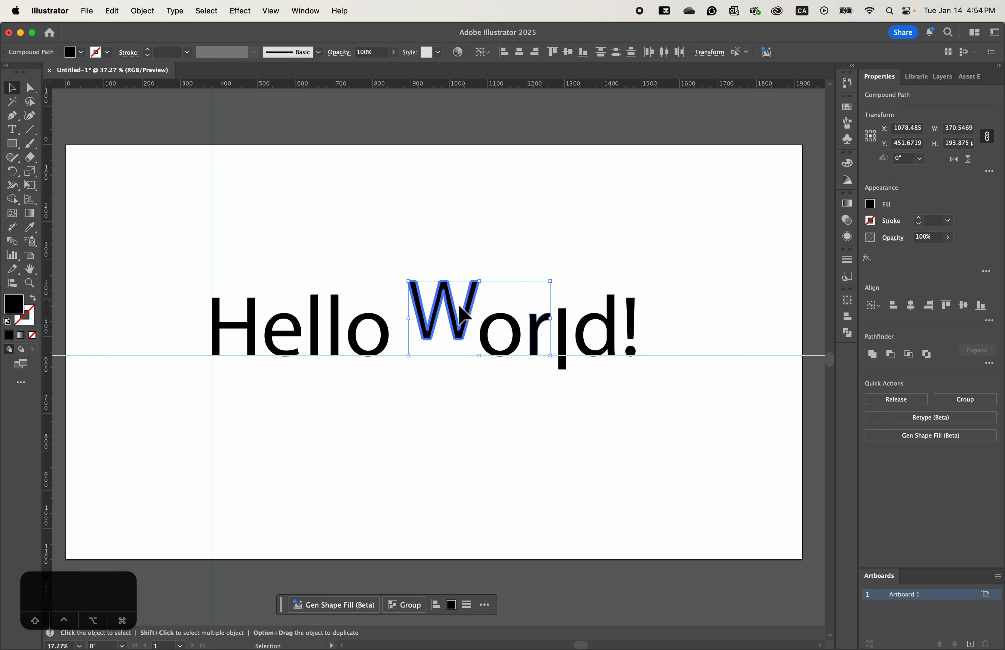
left_click(534, 338)
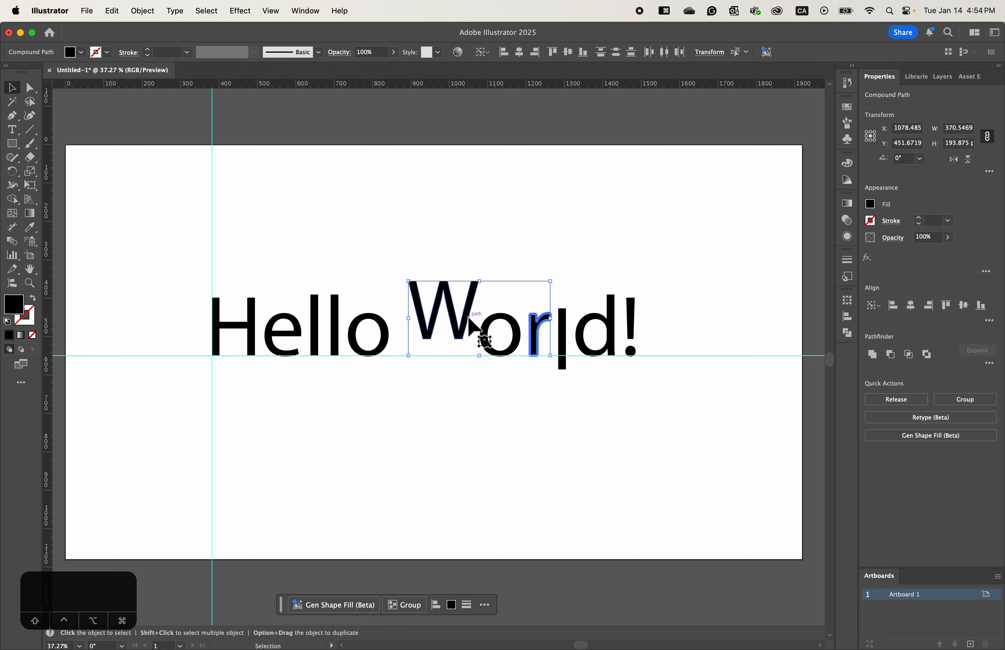
left_click(468, 318)
left_click(536, 327)
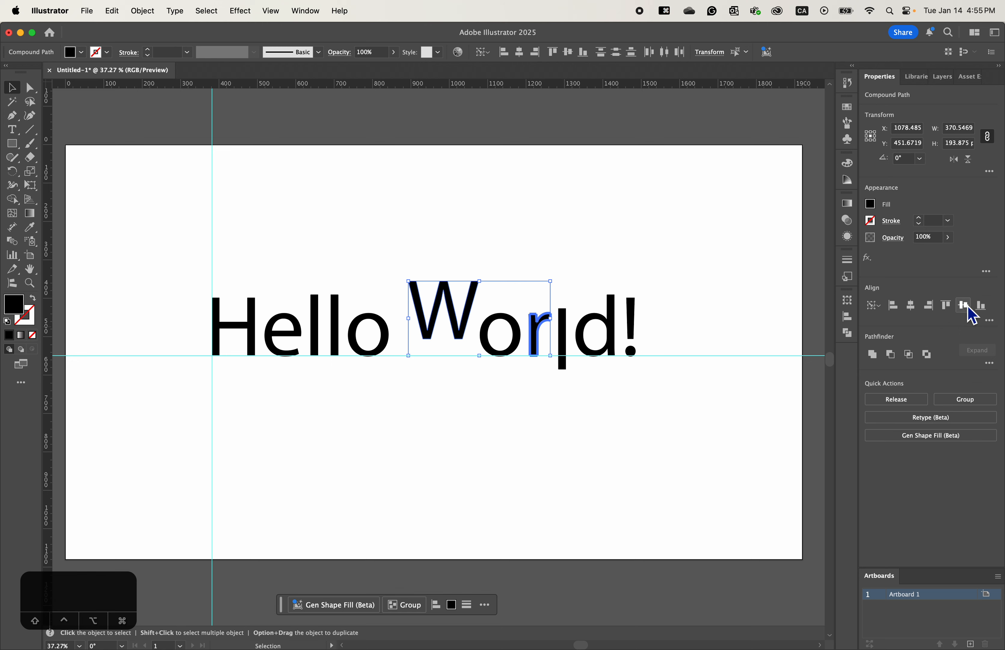
left_click(985, 310)
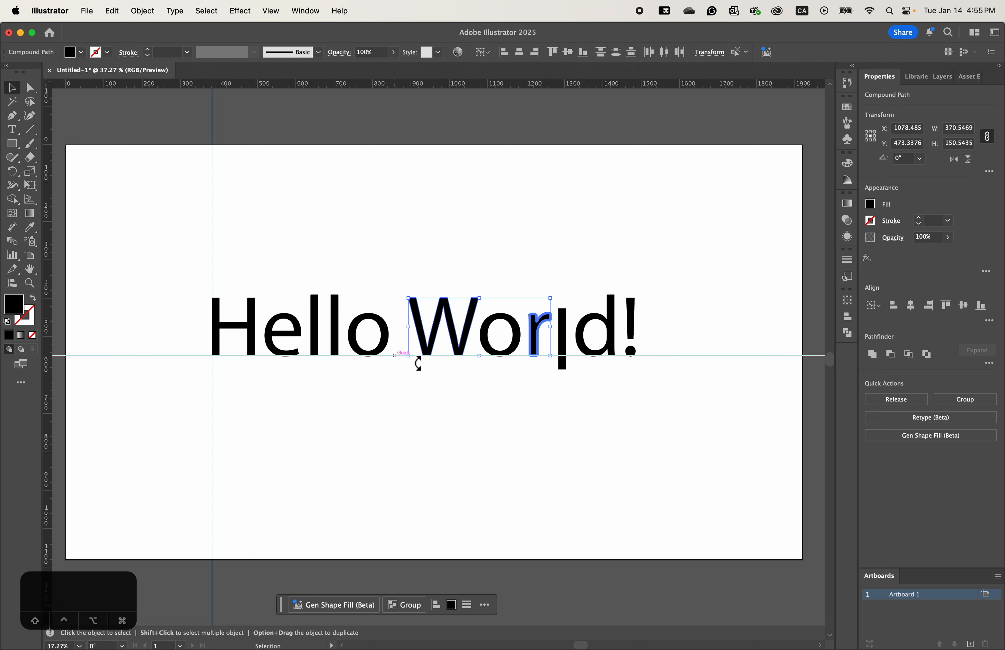
- Align the bottom of the dropped letter l in "World!" to the r as key object, and clear the selection
left_click(564, 336)
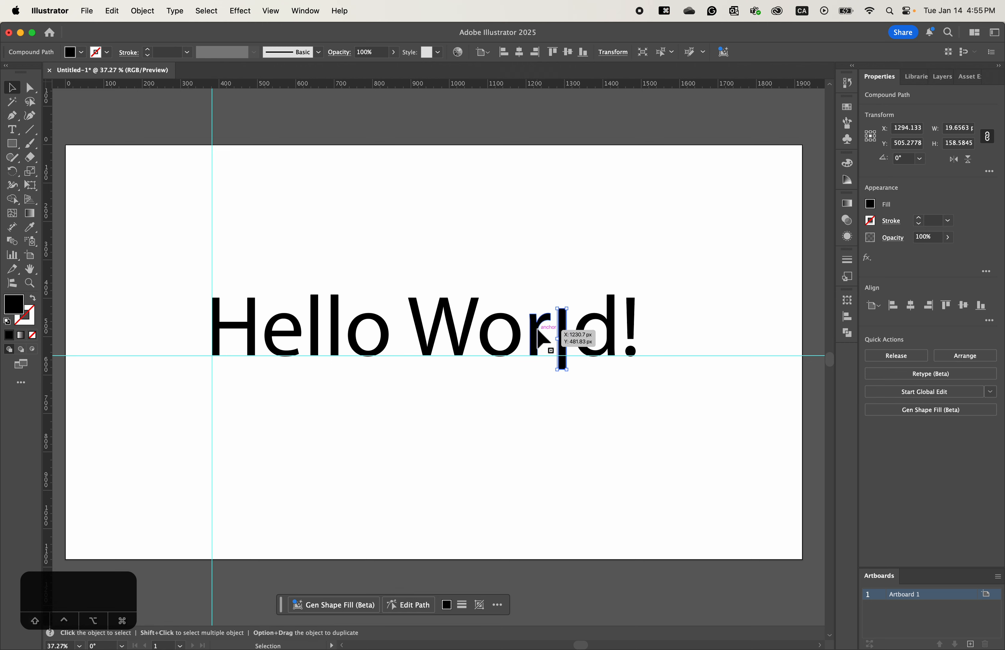
left_click(539, 340, "shift")
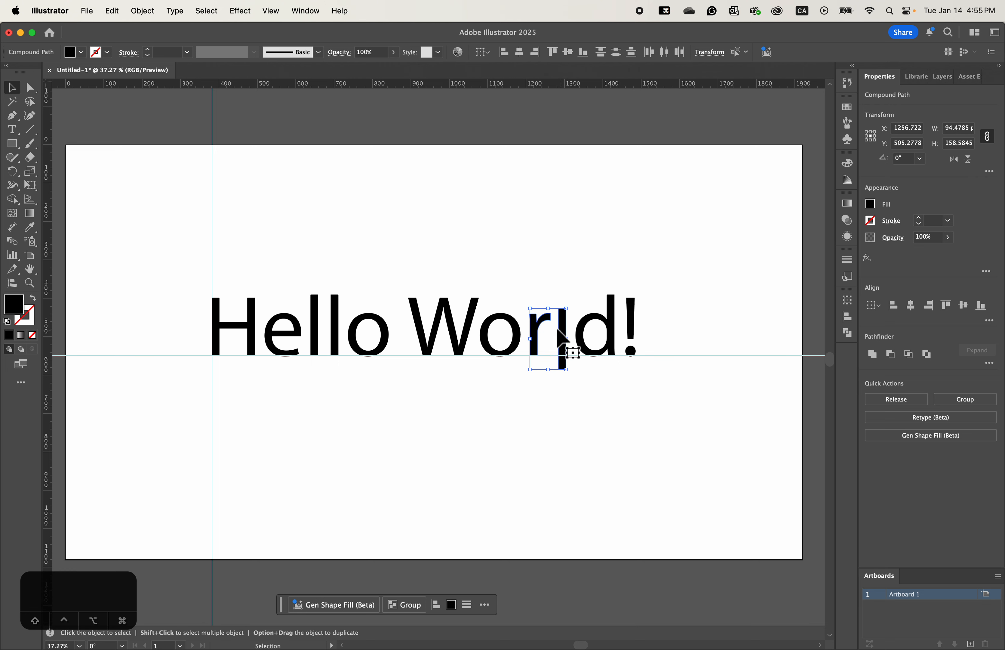
left_click_drag(538, 324, 539, 334)
left_click(984, 307)
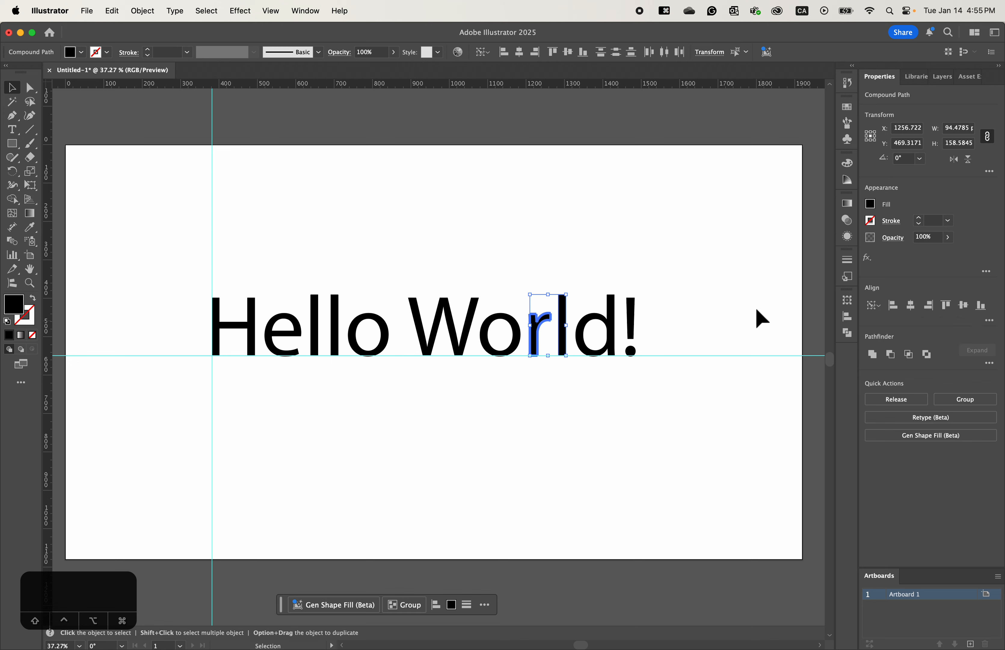
left_click(743, 304)
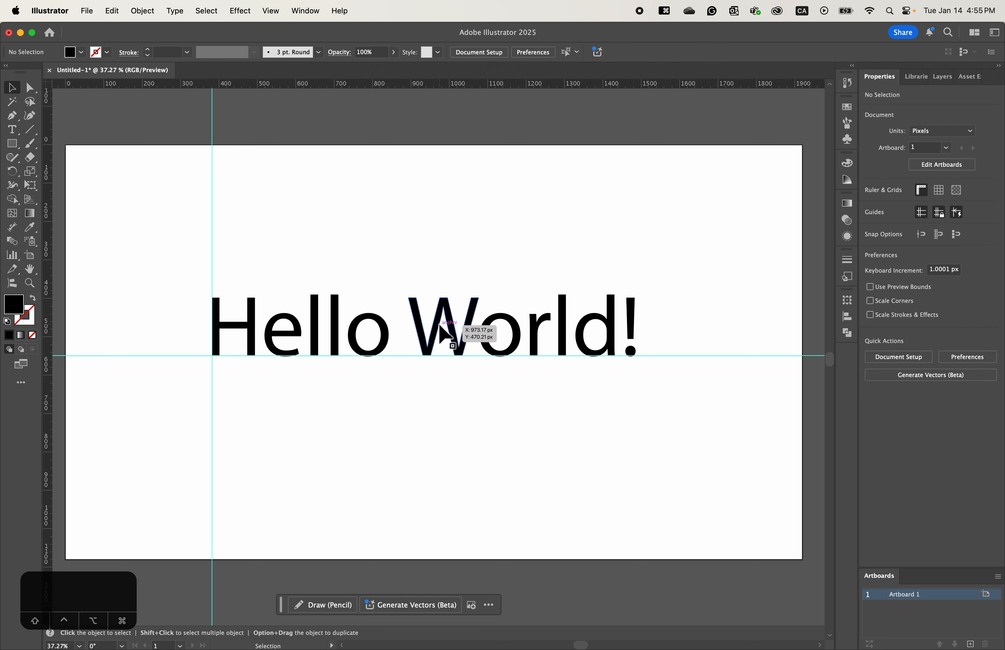
- Select the W and align it horizontally to the artboard, alternating between the left edge and the centre
left_click(438, 326)
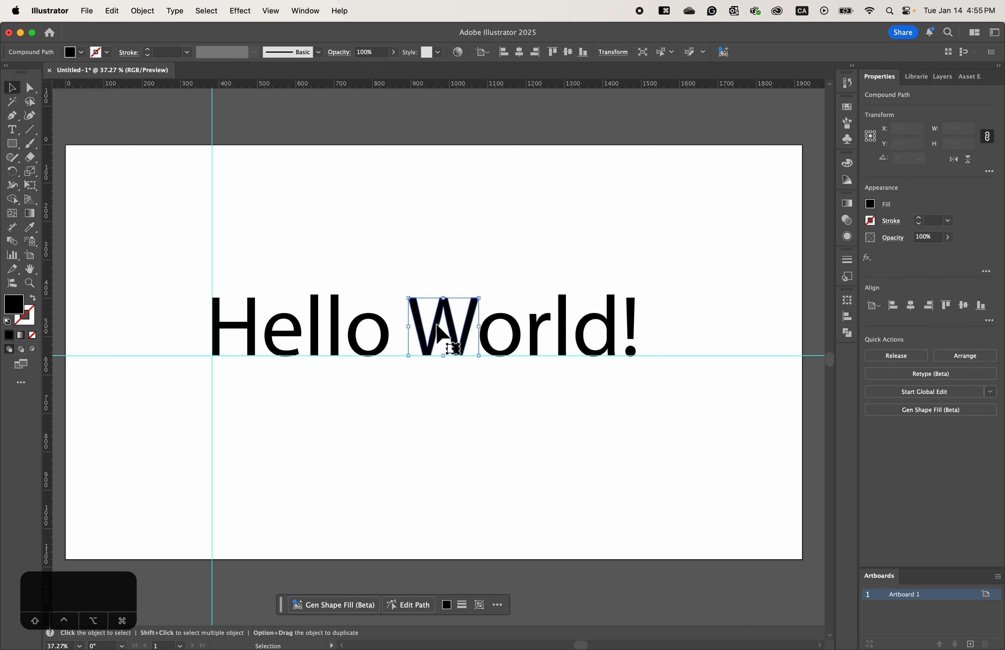
left_click(878, 306)
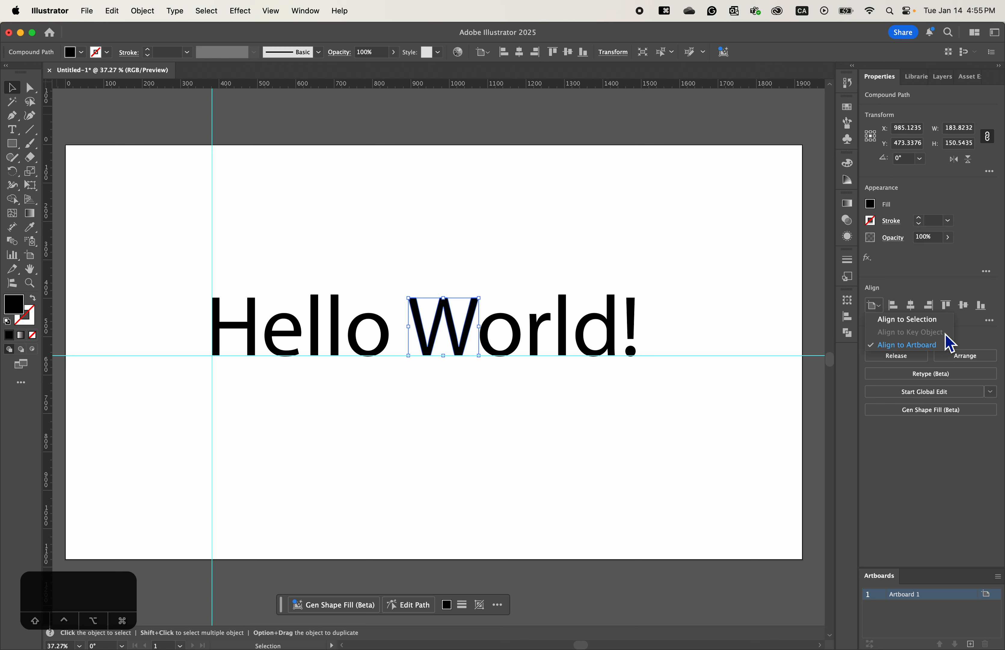
left_click(925, 322)
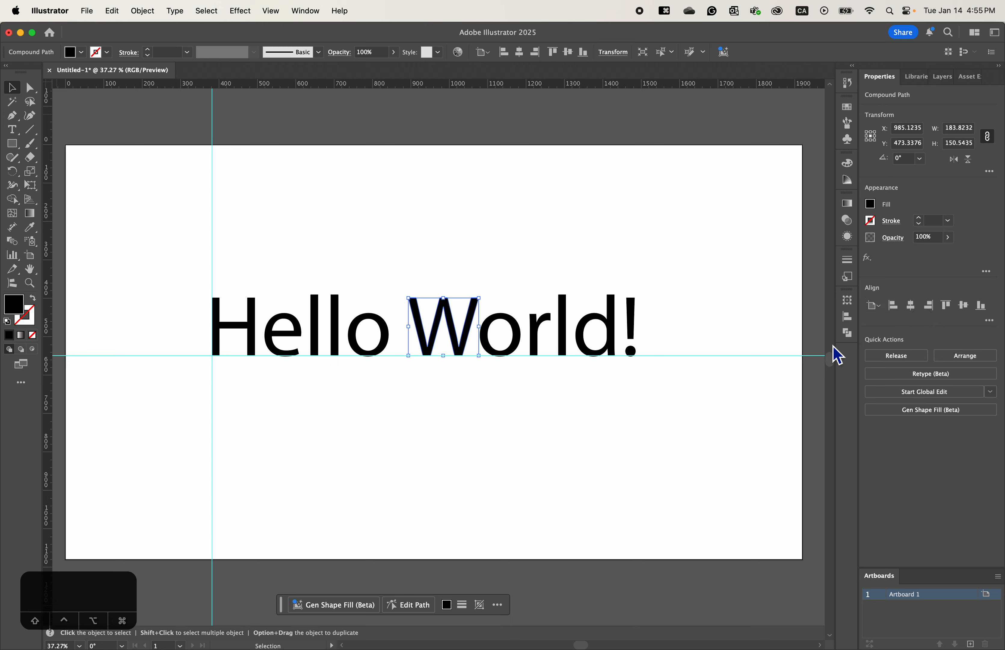
left_click(894, 307)
left_click(909, 308)
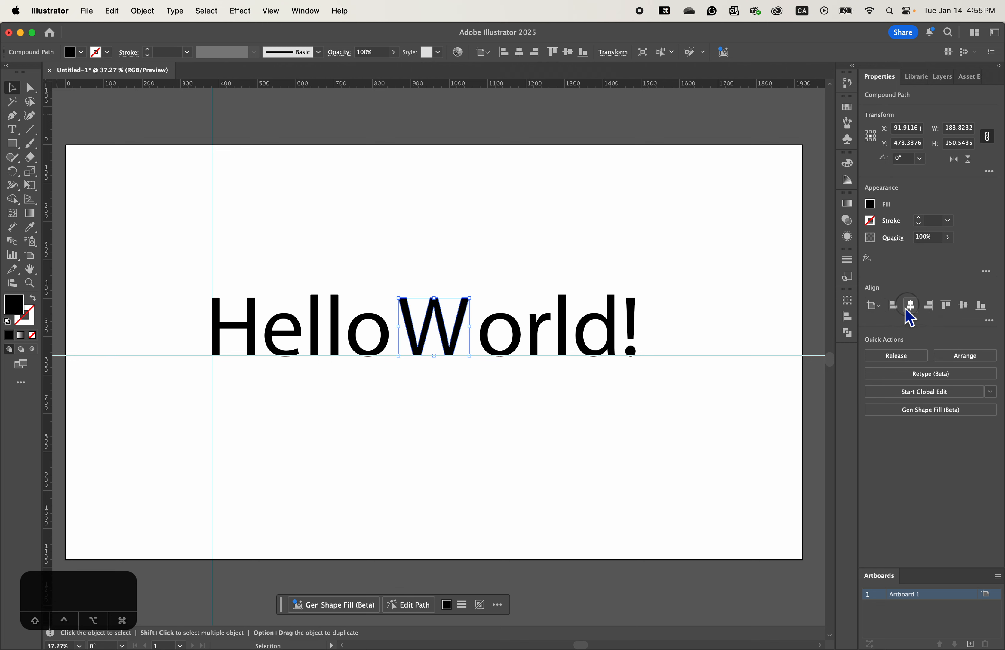
left_click(898, 310)
left_click(910, 307)
left_click(895, 308)
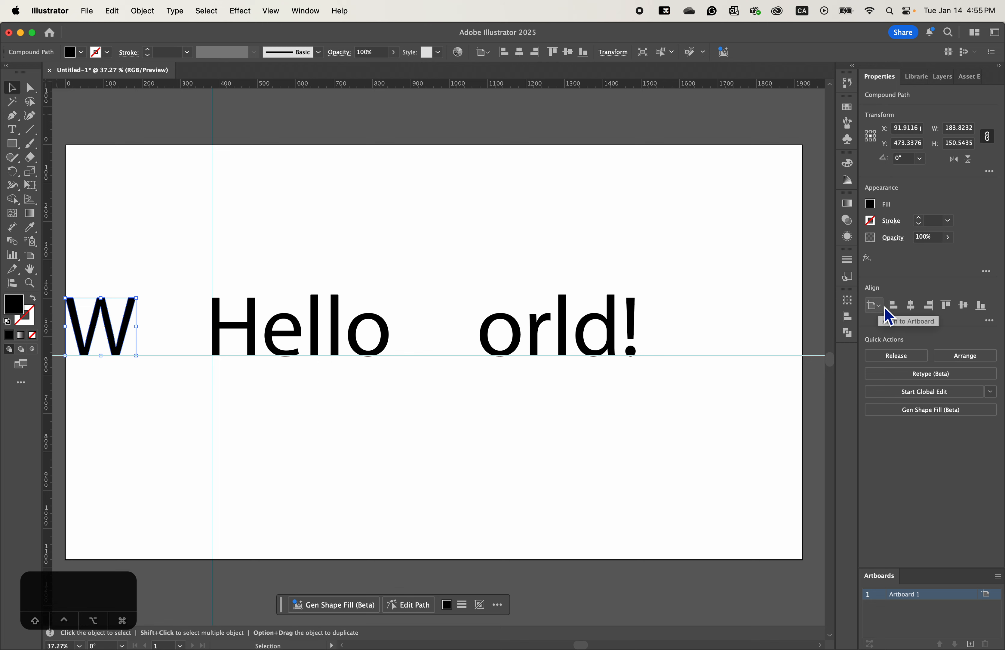
- Try to left-align the lone W using Align to Selection, and set the alignment reference to Align to Artboard
left_click(874, 306)
left_click(899, 322)
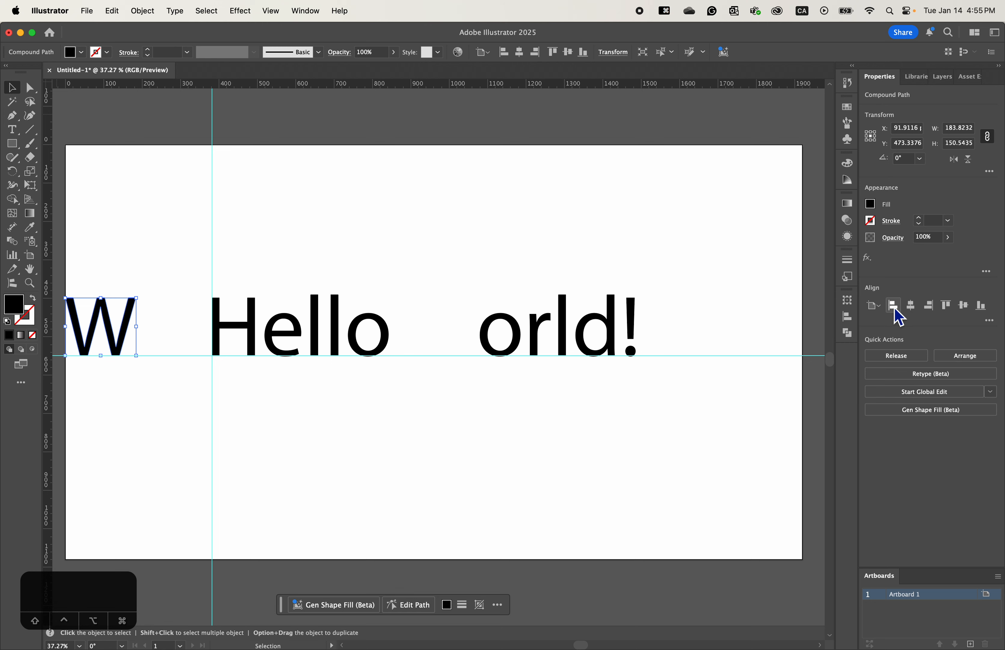
left_click(895, 308)
left_click(874, 307)
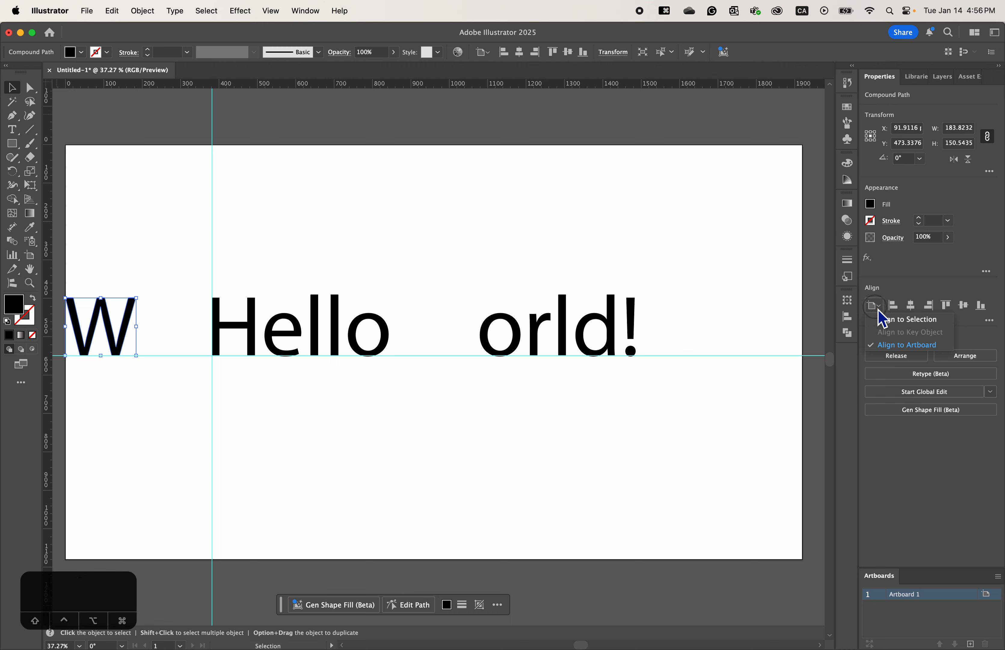
left_click(888, 322)
left_click(882, 305)
left_click(924, 347)
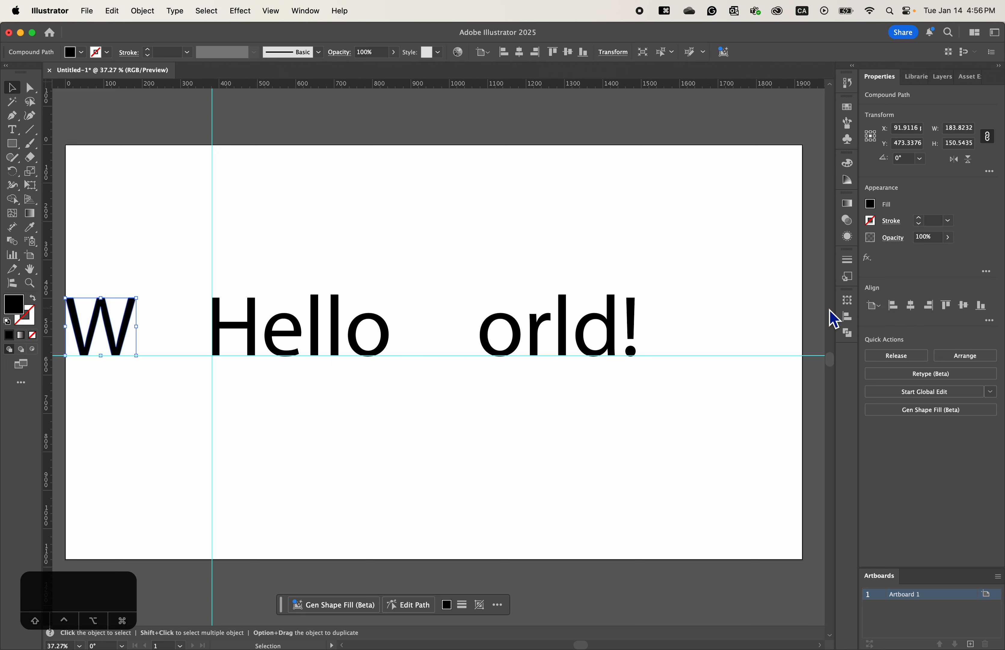
- Centre the W horizontally with Align to Artboard, and align it to the artboard's top edge and its bottom edge
left_click(876, 305)
left_click(909, 350)
left_click(912, 305)
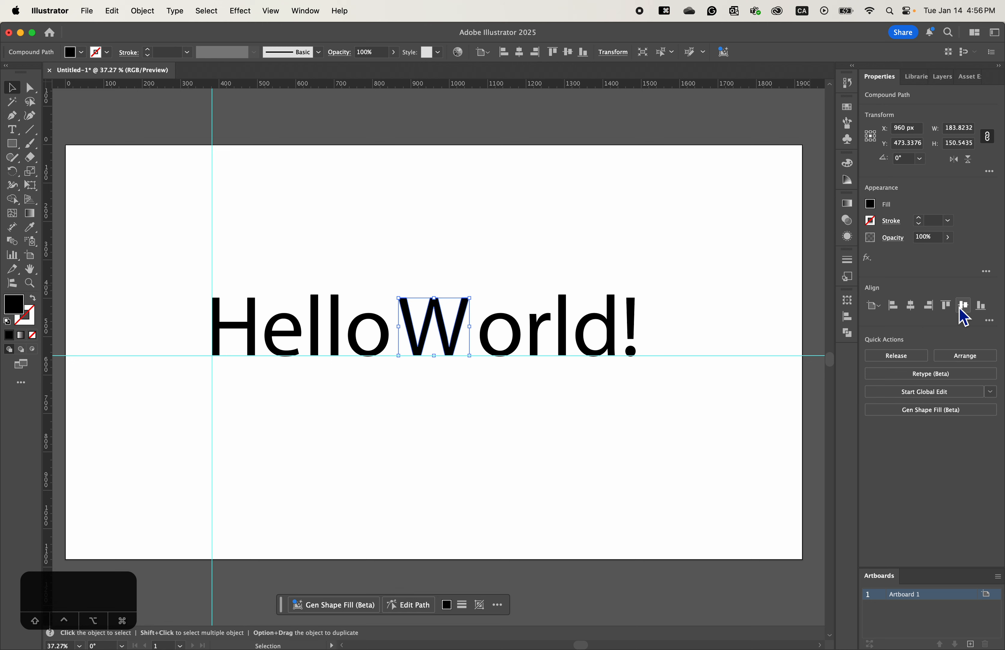
left_click(949, 307)
left_click(981, 306)
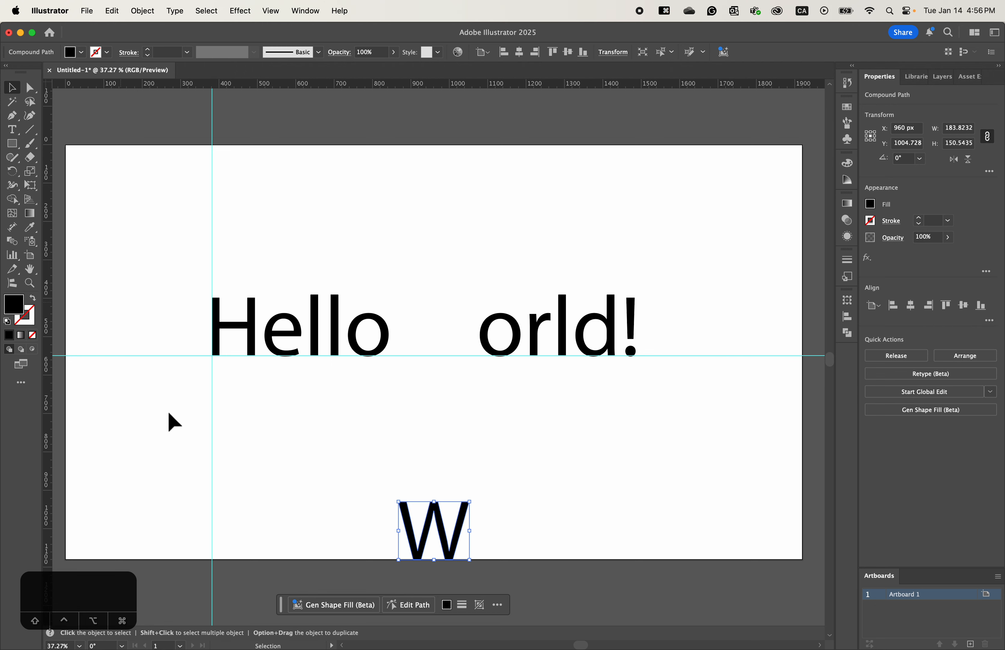
- Undo all the artboard alignments of the W and clear the selection
key("super+z")
key("super+z")
key("super+z")
key("super+z")
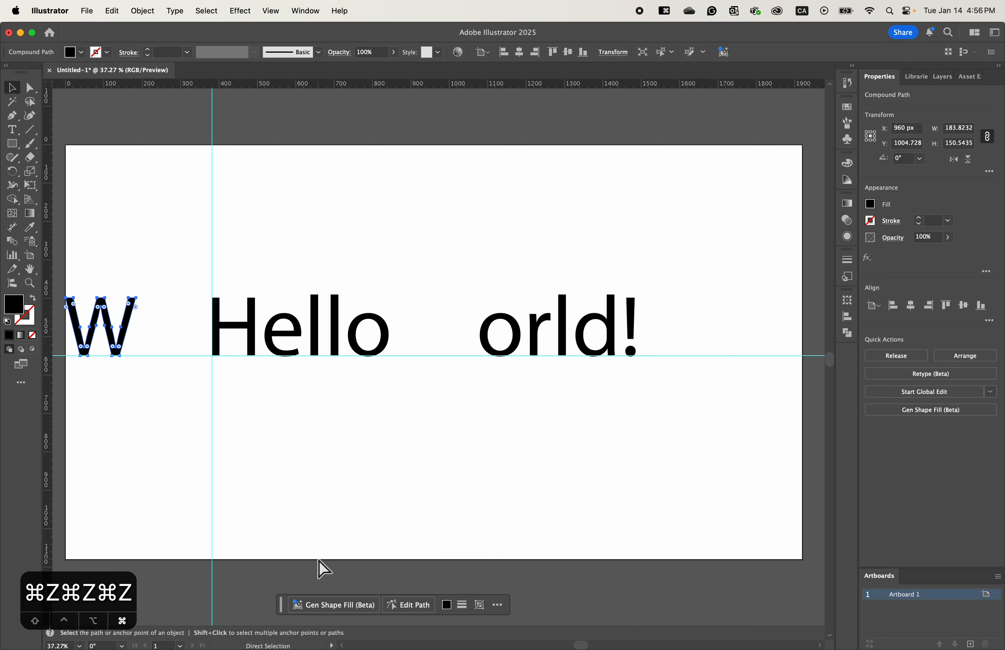
left_click(703, 338)
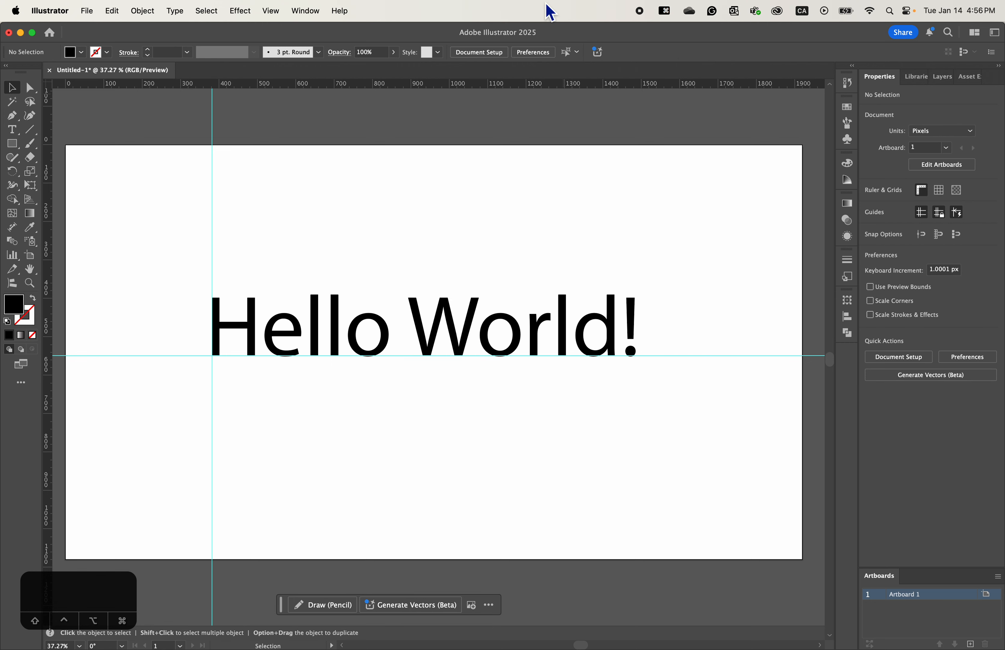